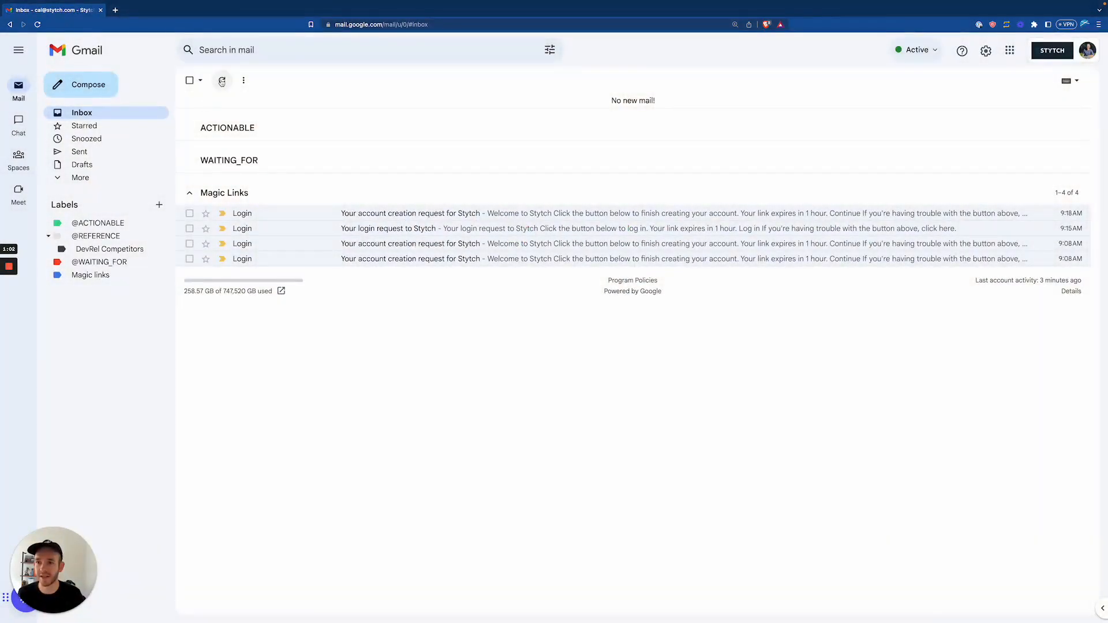
Open the 'Your account creation request for Stytch' email in Gmail and follow its Continue link.
click(222, 81)
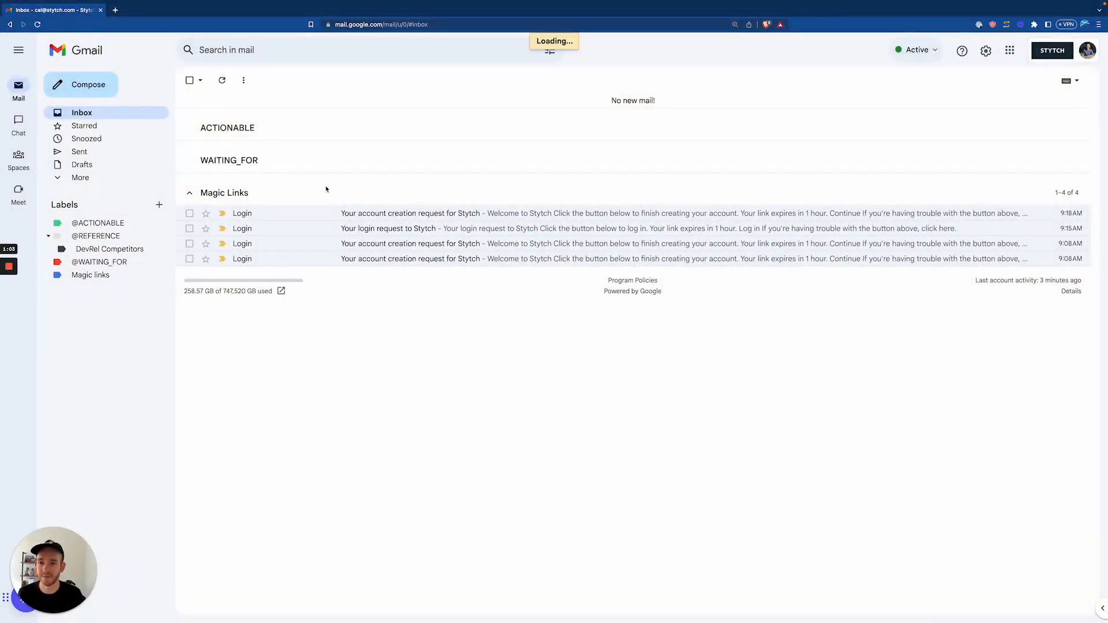
click(333, 214)
click(272, 273)
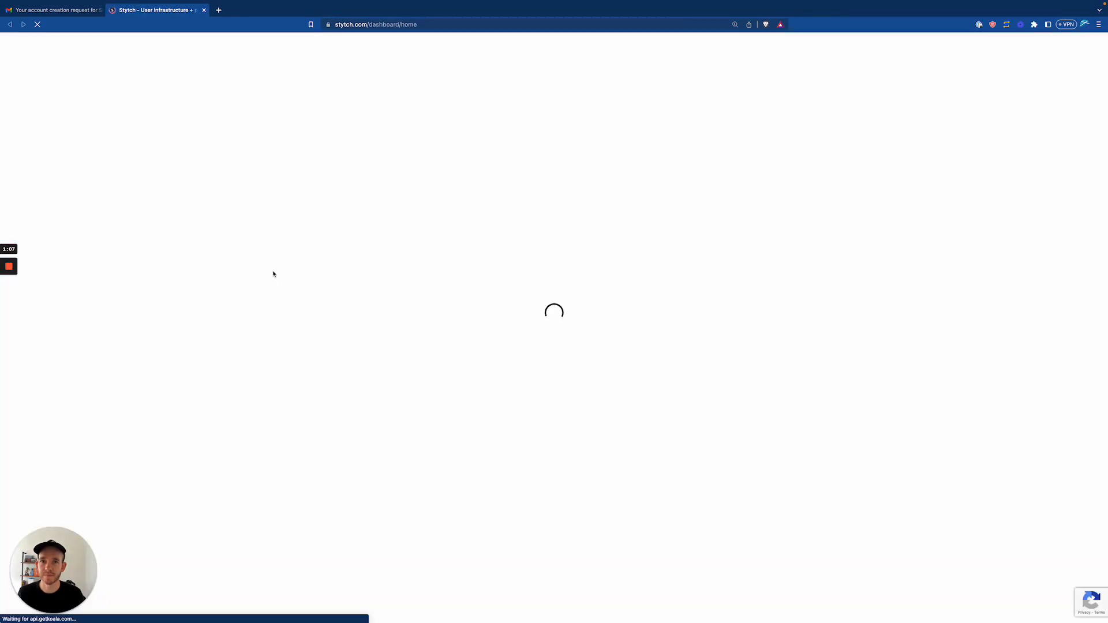
Enter the user's first and last name and company 'Stytch', then submit with Get started.
click(666, 119)
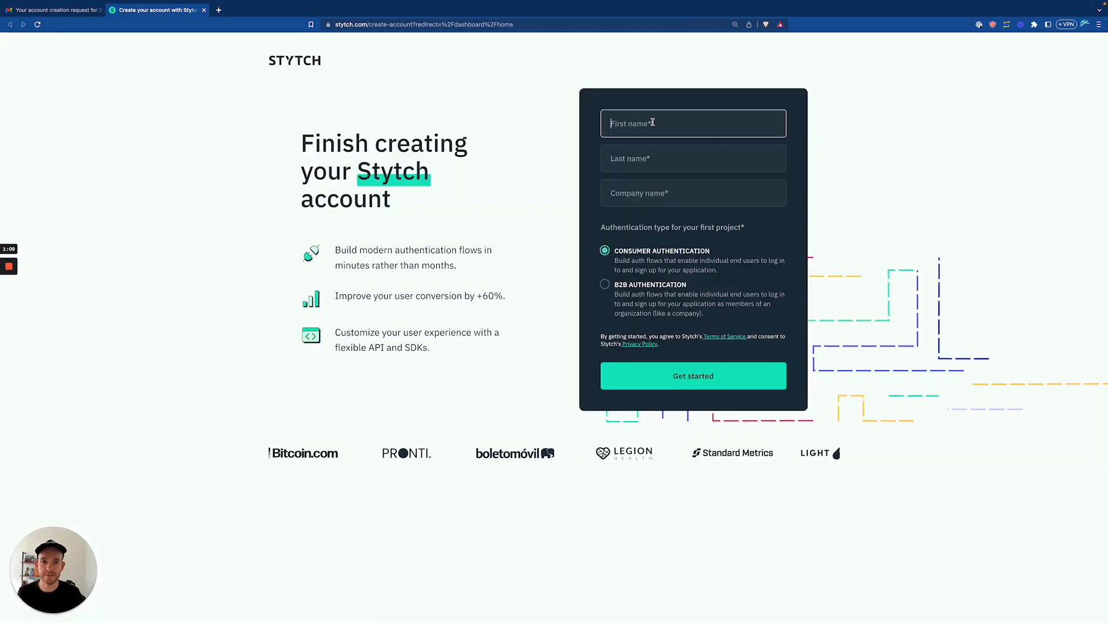
key(Tab)
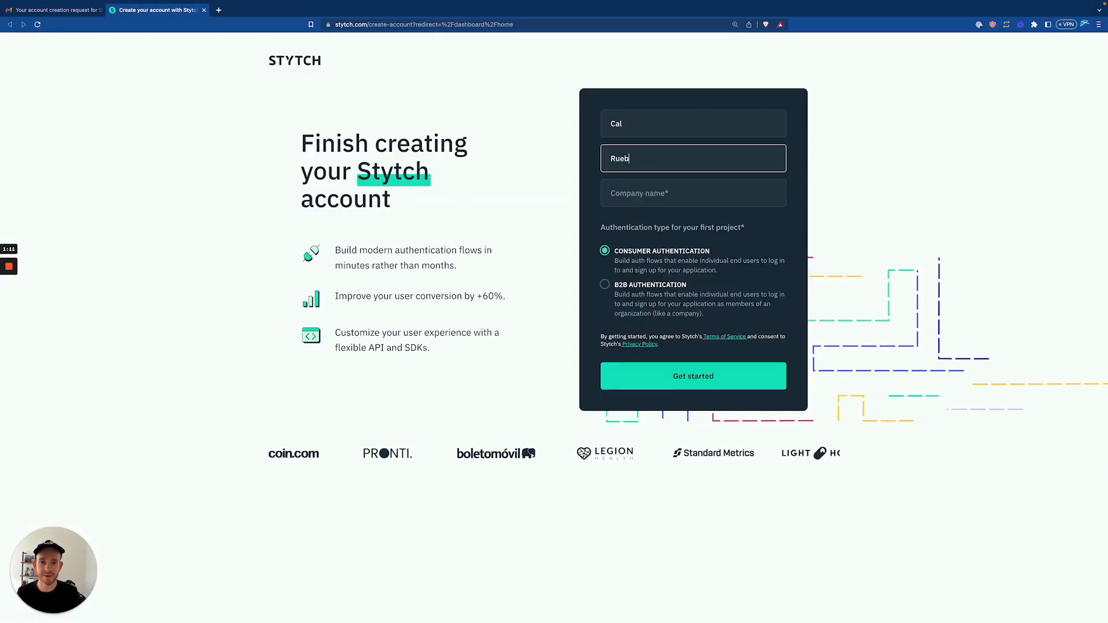
key(Tab)
text(Stytch)
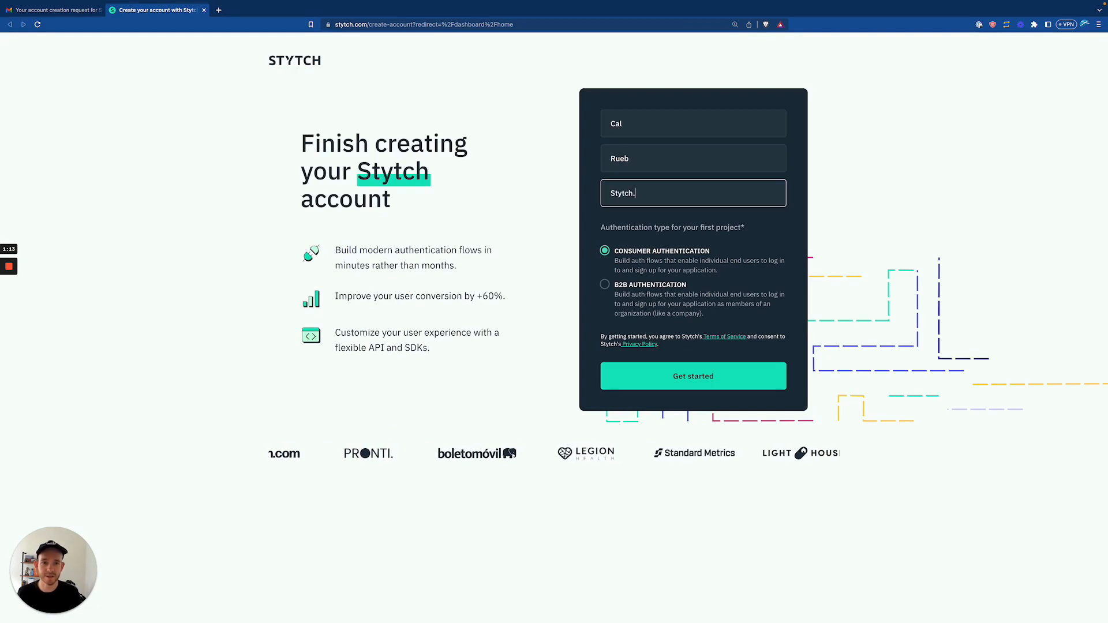
click(595, 235)
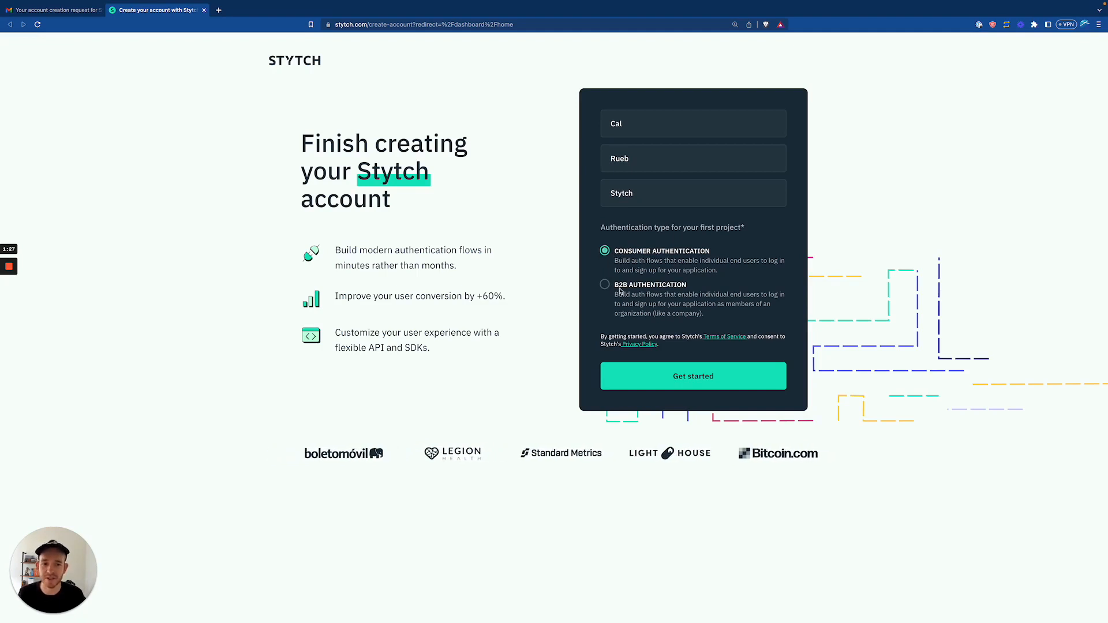
click(682, 378)
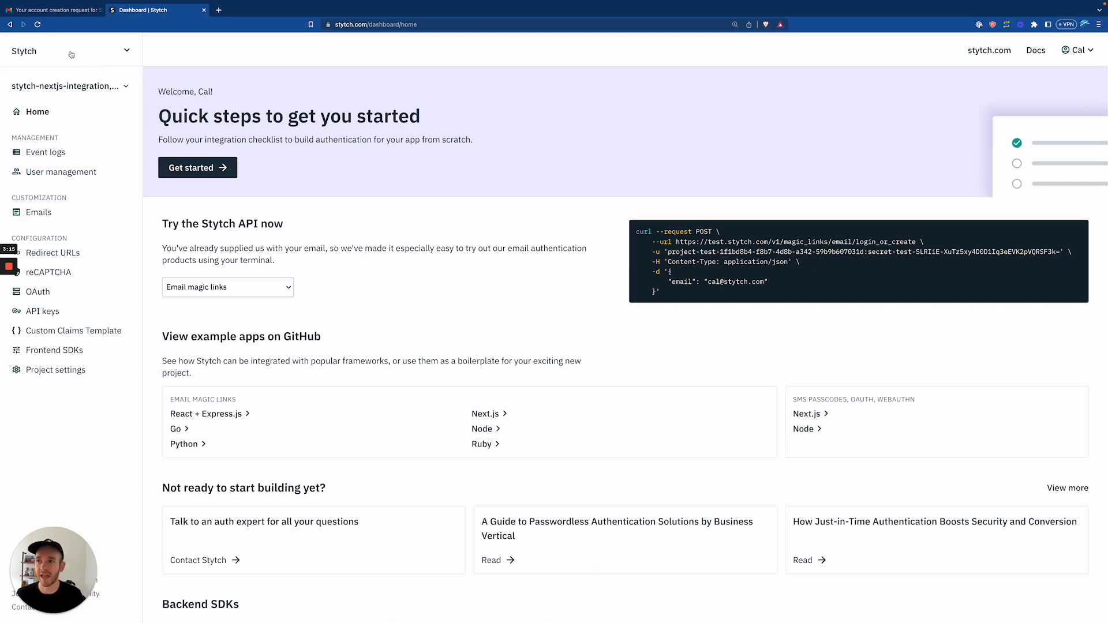
View the account profile and then the workspace settings page.
click(125, 52)
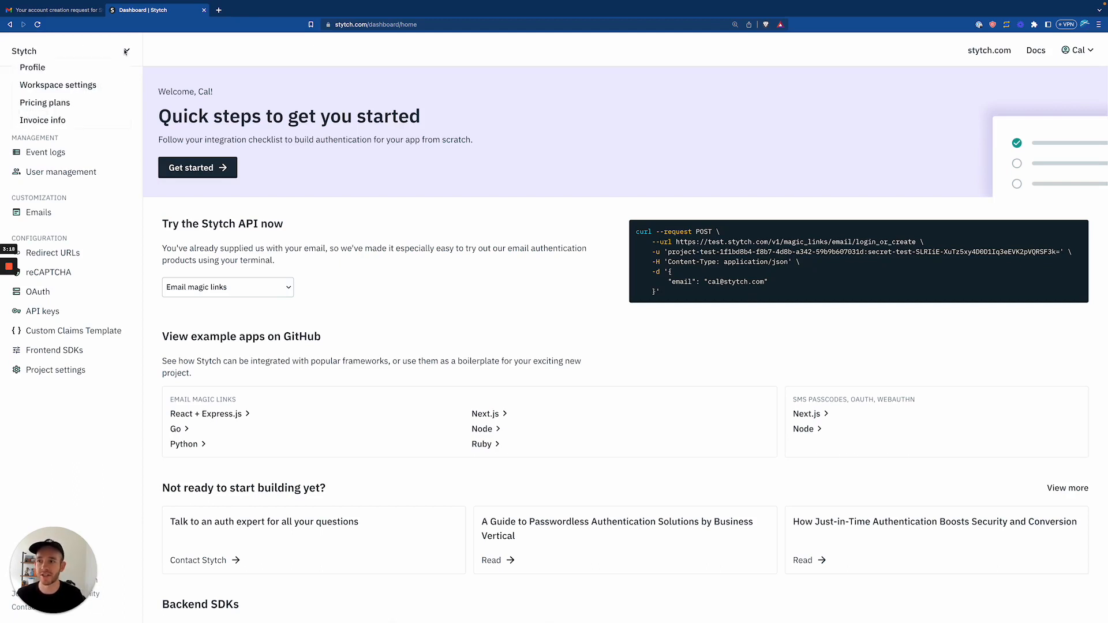
click(65, 69)
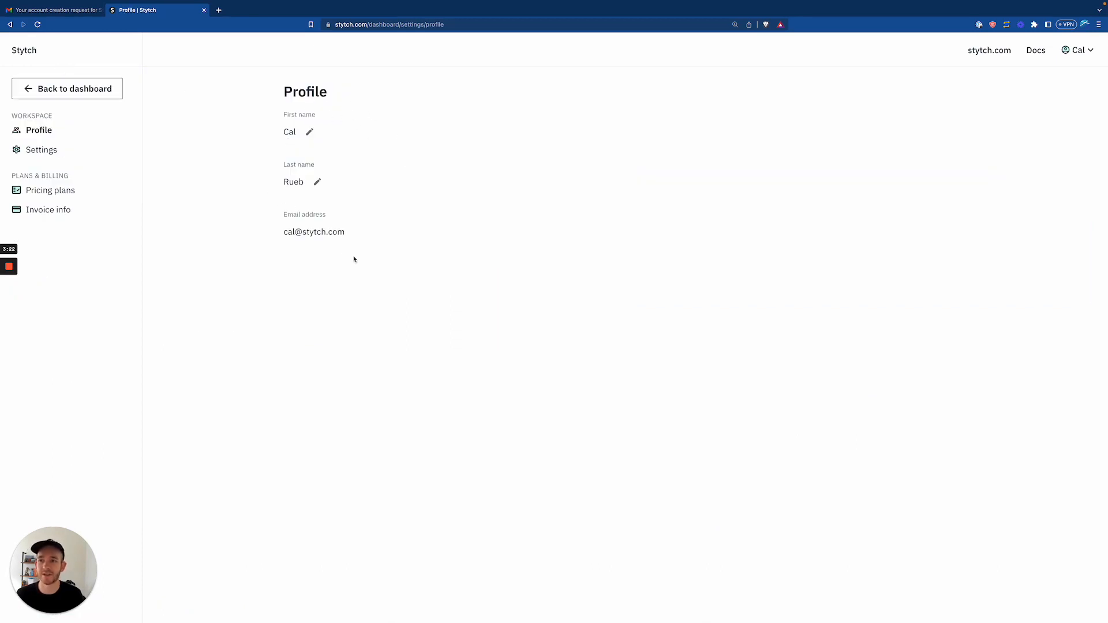
click(40, 152)
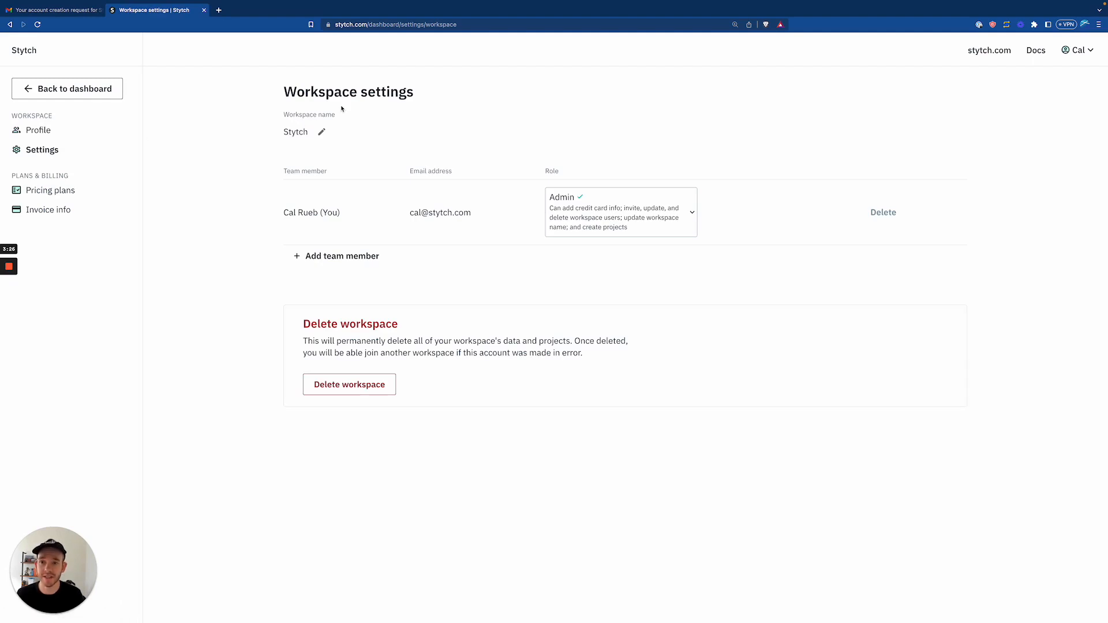
Look at the member roles in the Add team member form, then dismiss it without inviting anyone.
click(334, 258)
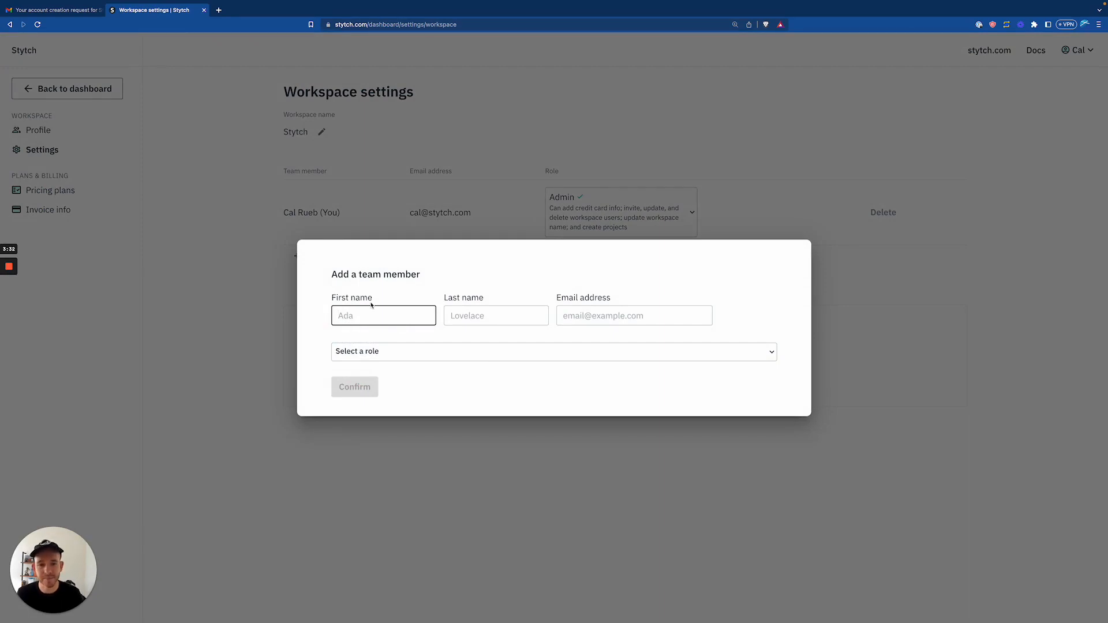
click(534, 352)
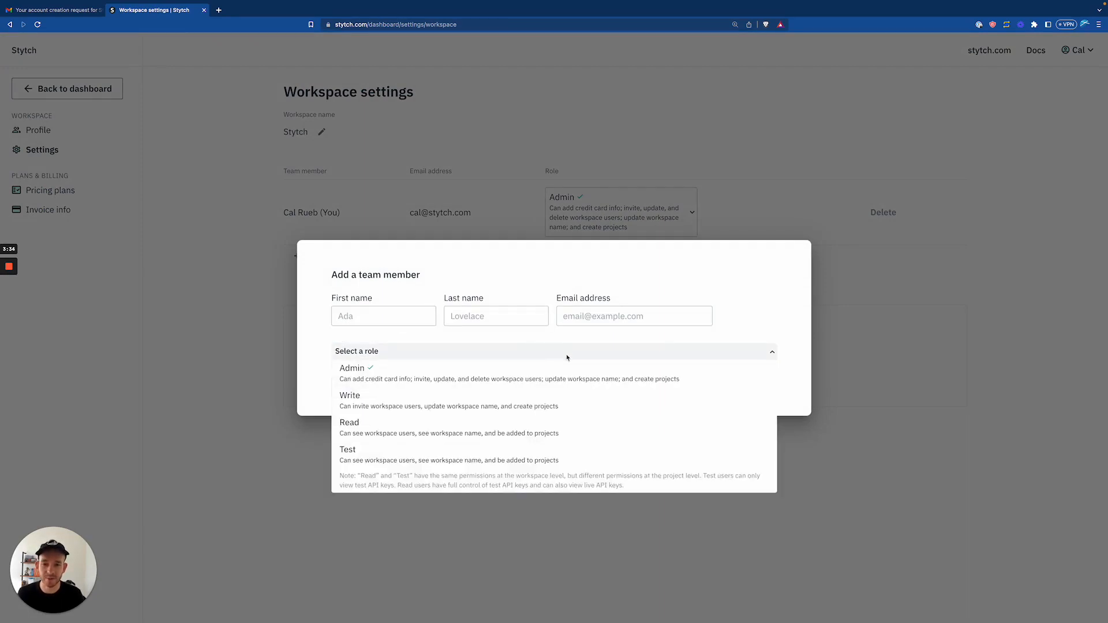
click(594, 300)
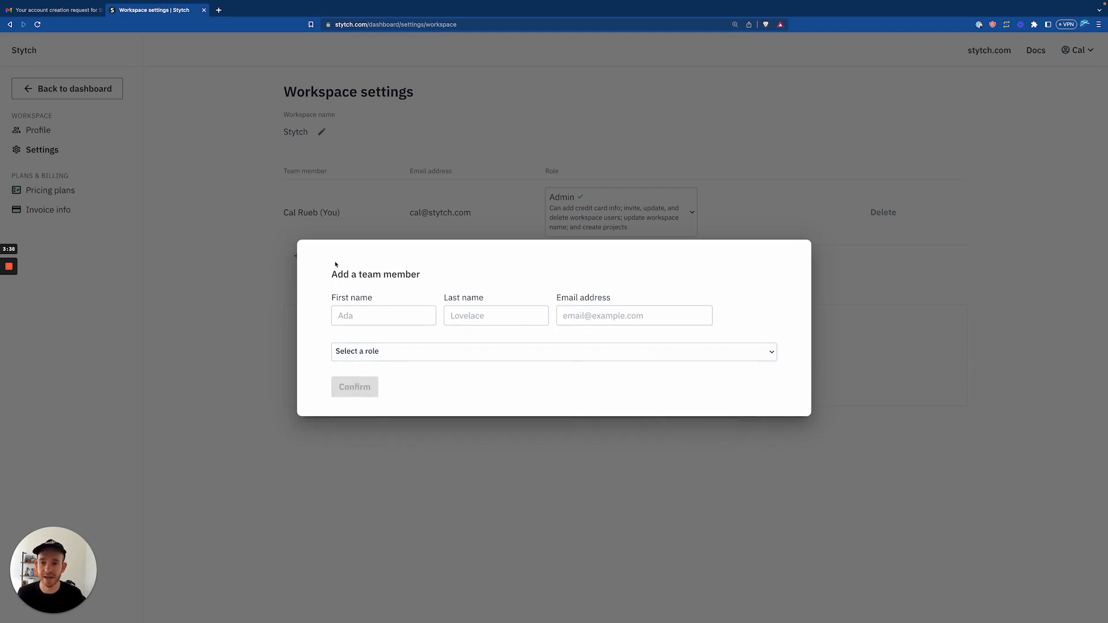
click(232, 154)
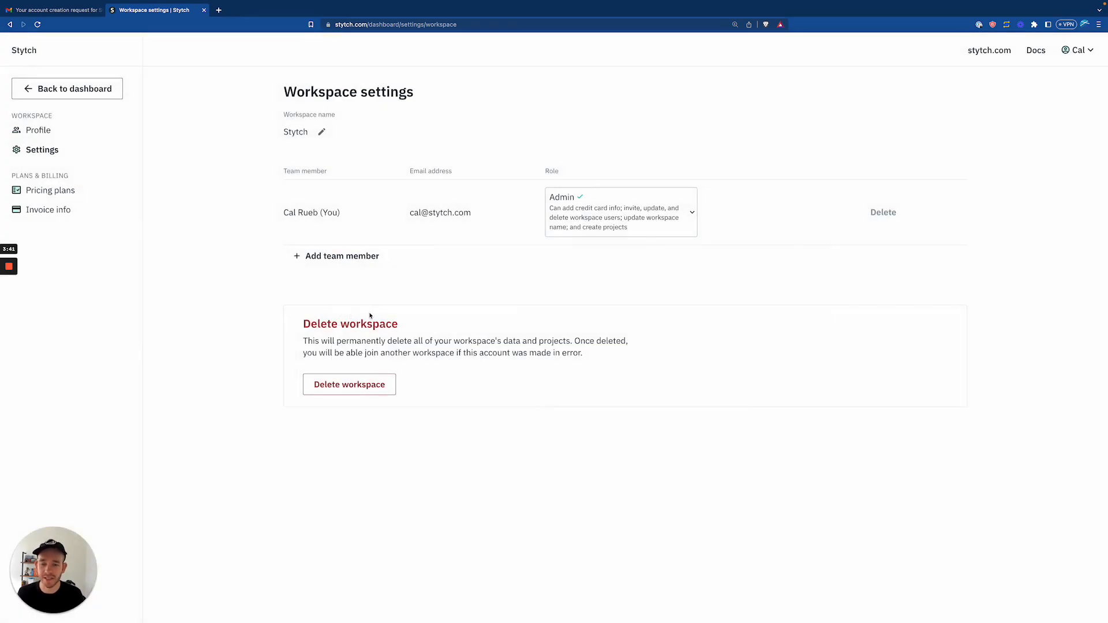
View the Pricing plans and Invoice info pages, then go back to the stytch-nextjs-integration dashboard.
click(57, 192)
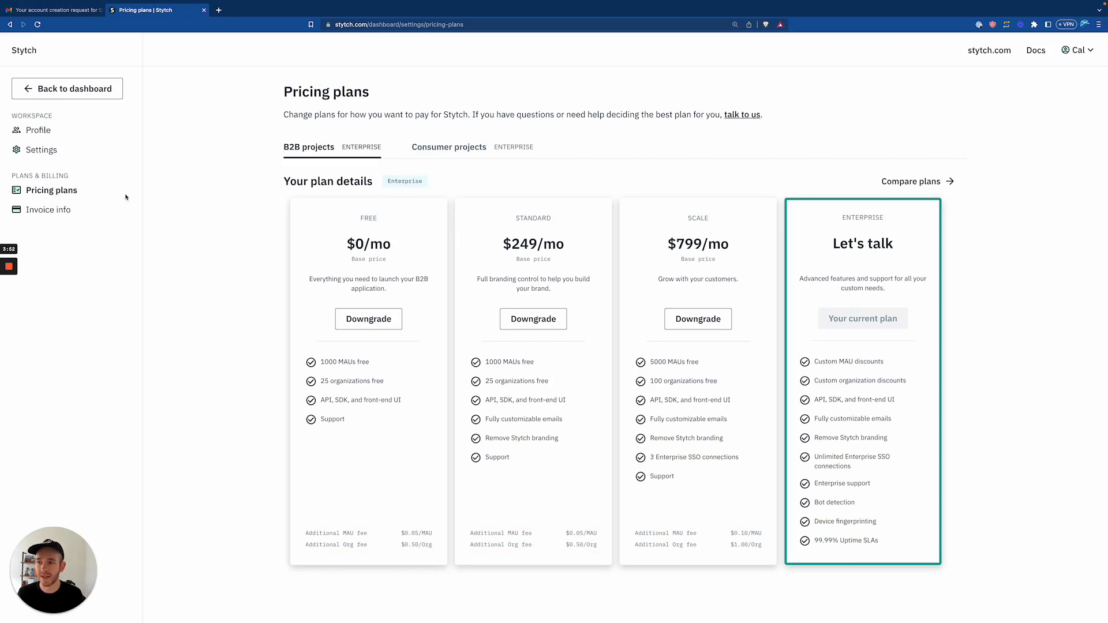
click(55, 211)
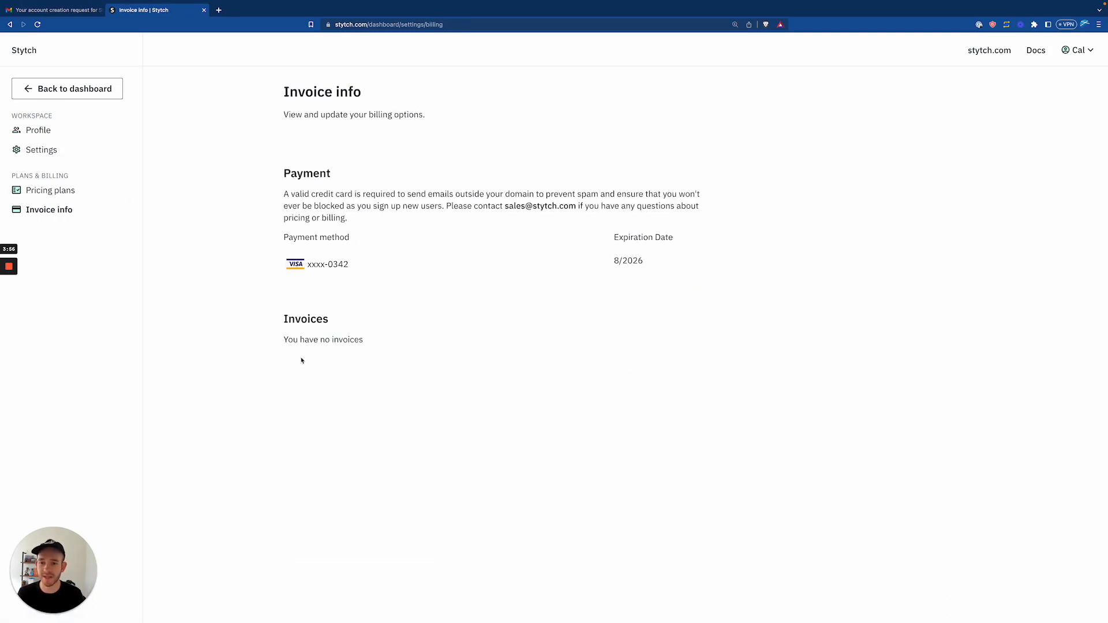
click(91, 96)
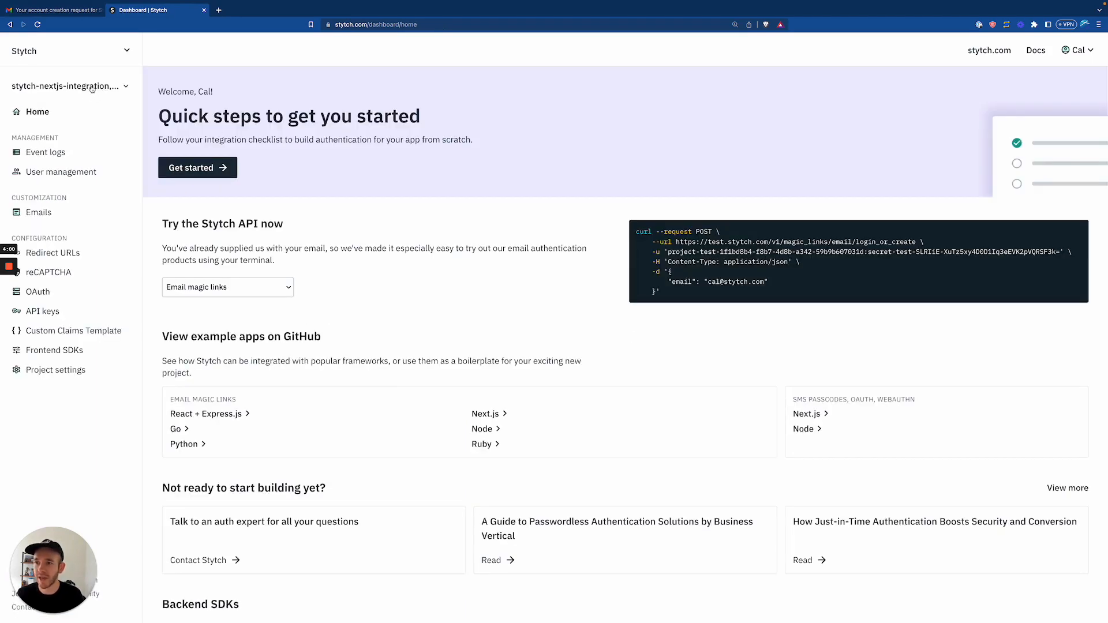
Create a B2B Authentication project named 'Test project for video'.
click(92, 87)
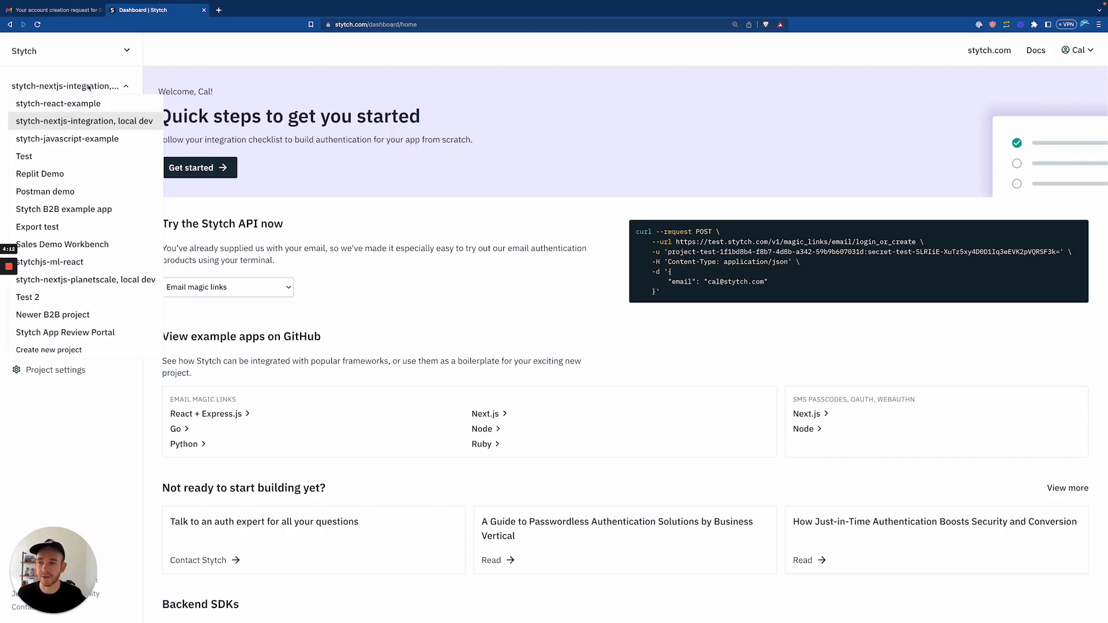
click(51, 350)
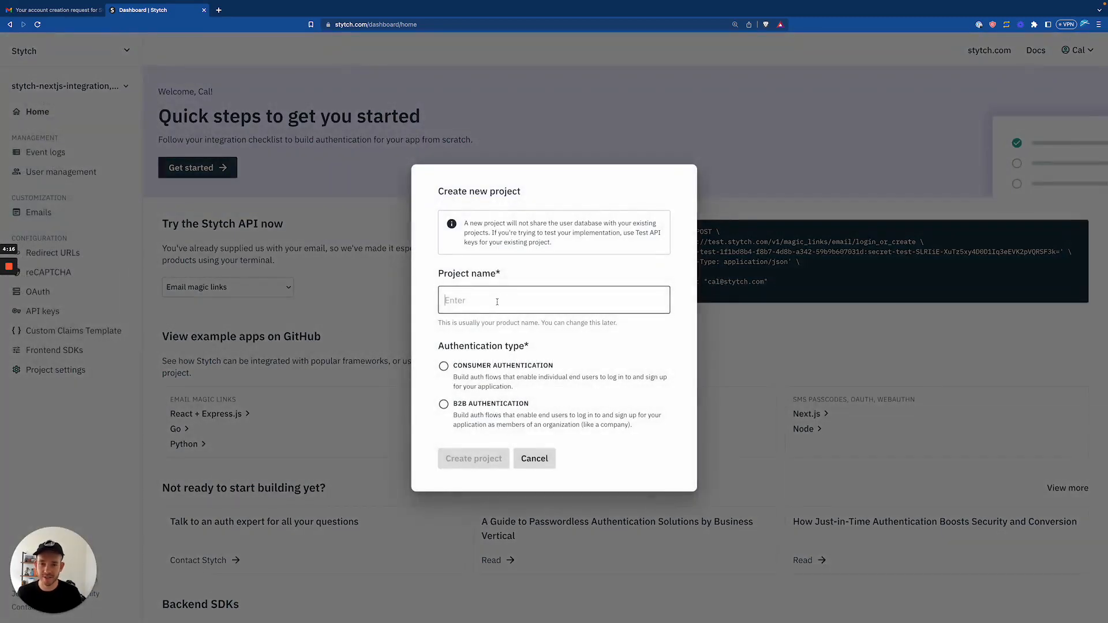
text(Test project)
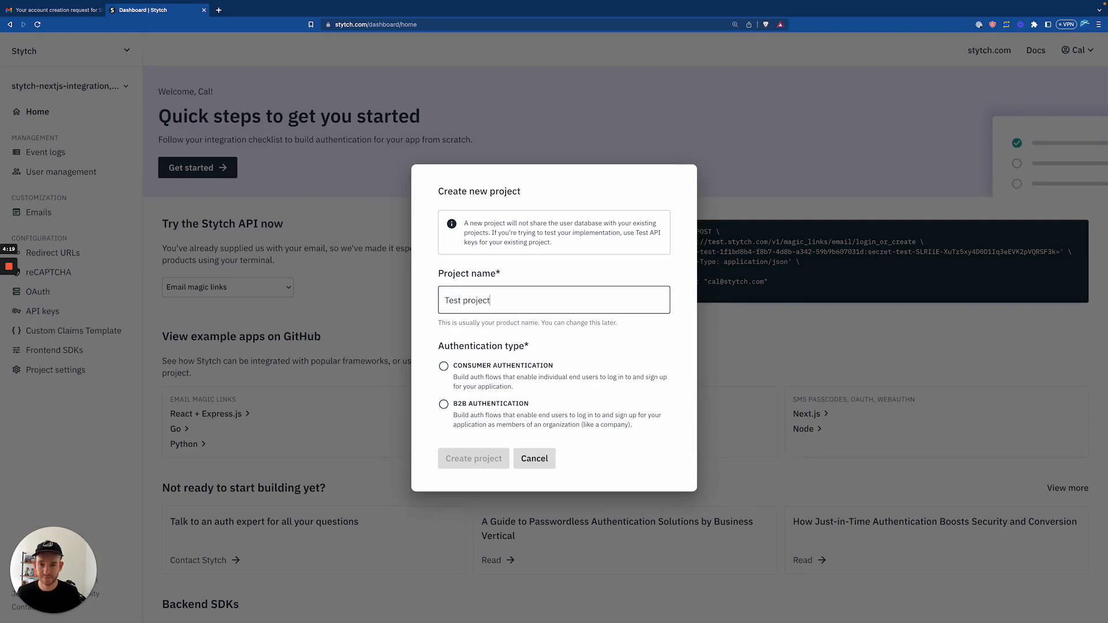
text( for video)
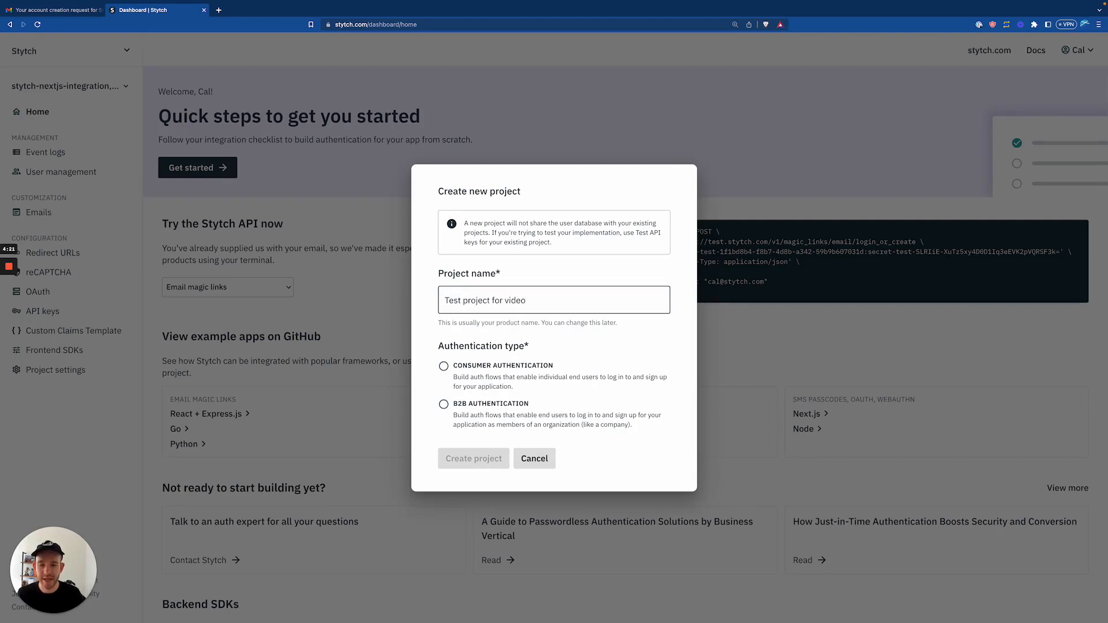
mouse_move(437, 347)
mouse_down()
mouse_move(552, 351)
mouse_move(432, 344)
mouse_up()
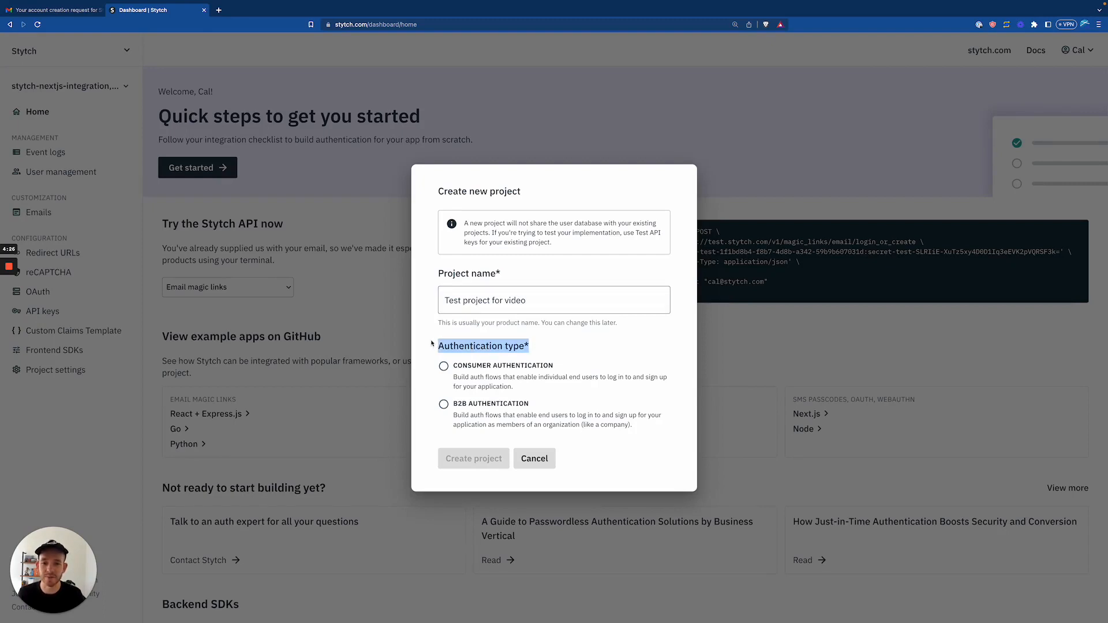
click(438, 349)
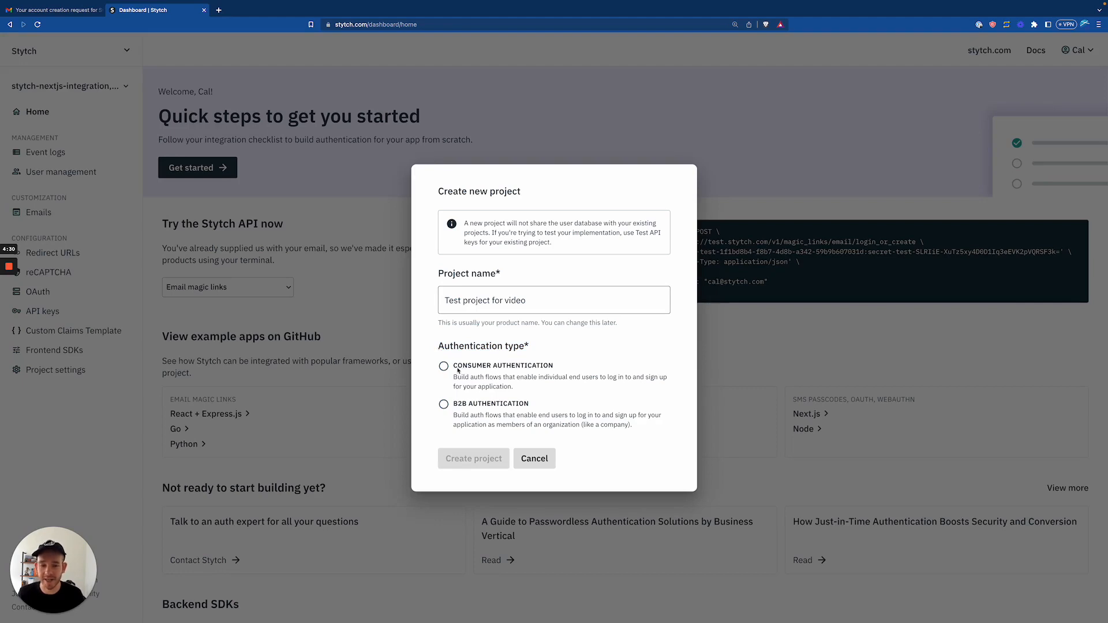
click(443, 406)
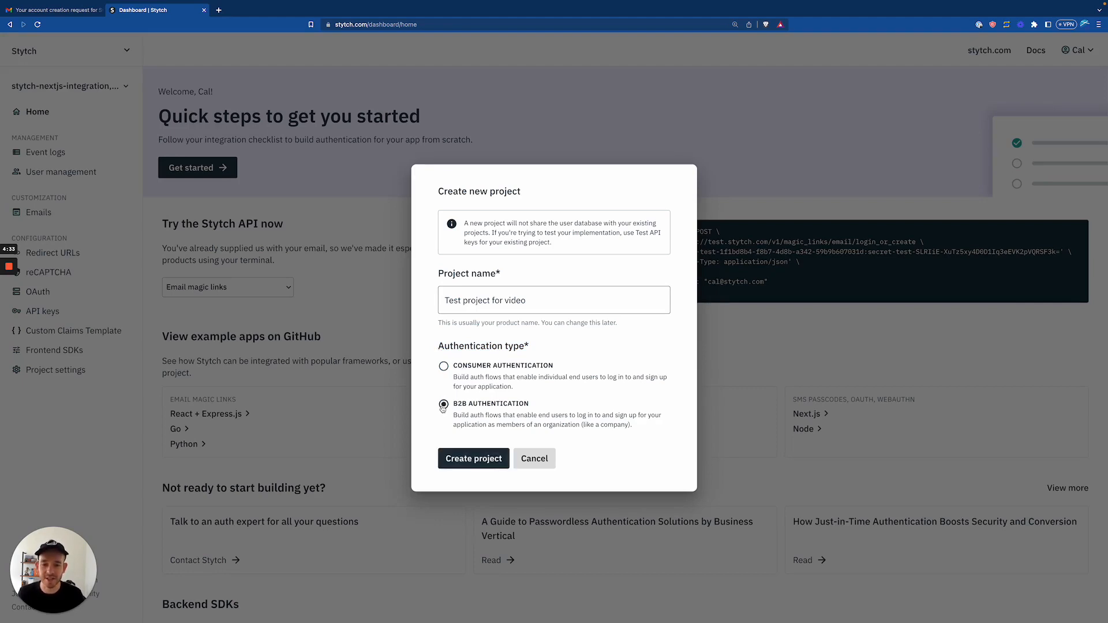
click(472, 460)
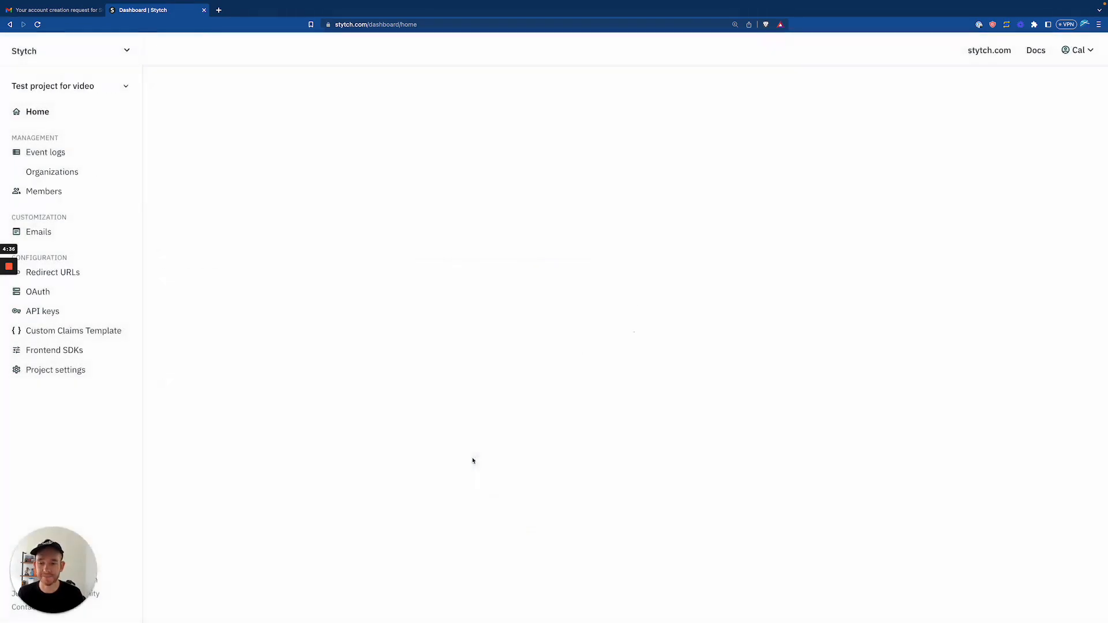
Switch to stytch-nextjs-integration, local dev and show its event logs for the Last 30 days.
click(81, 85)
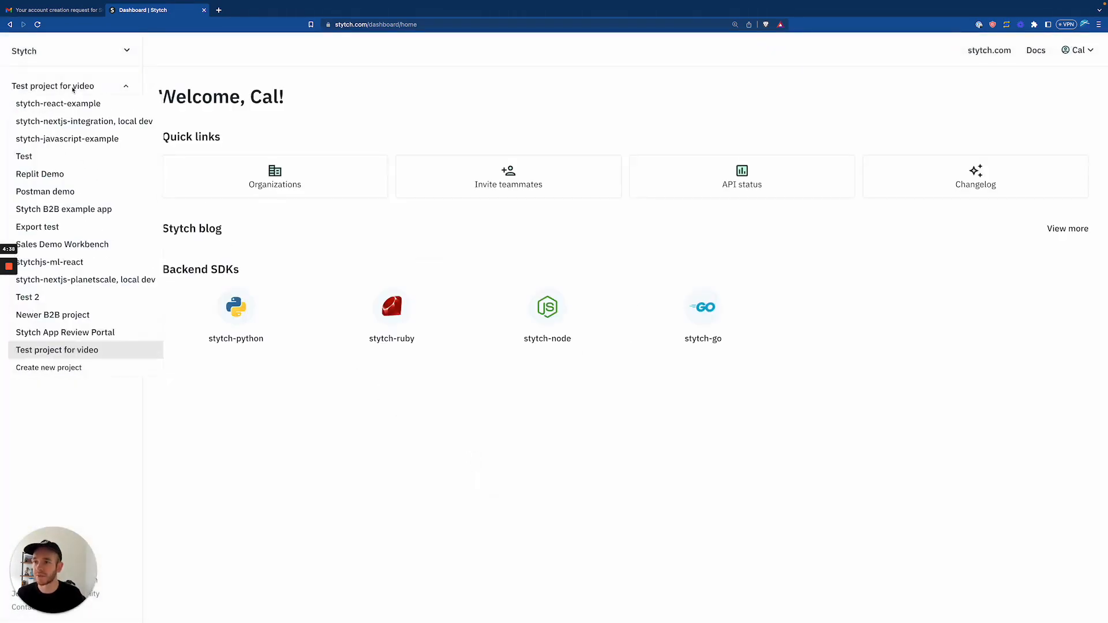
click(115, 122)
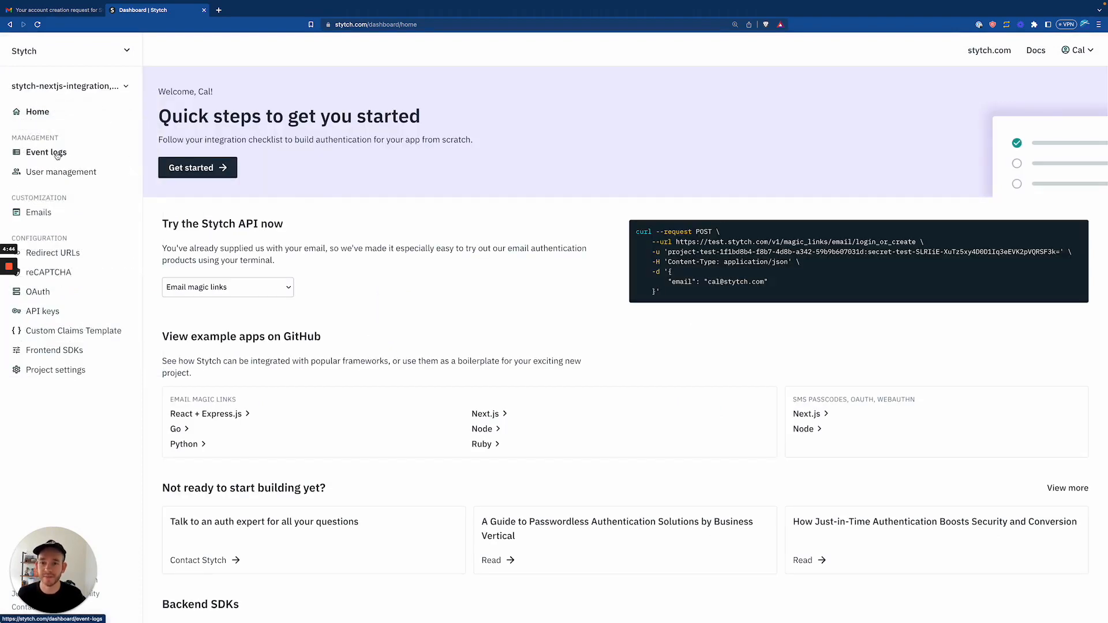
click(56, 154)
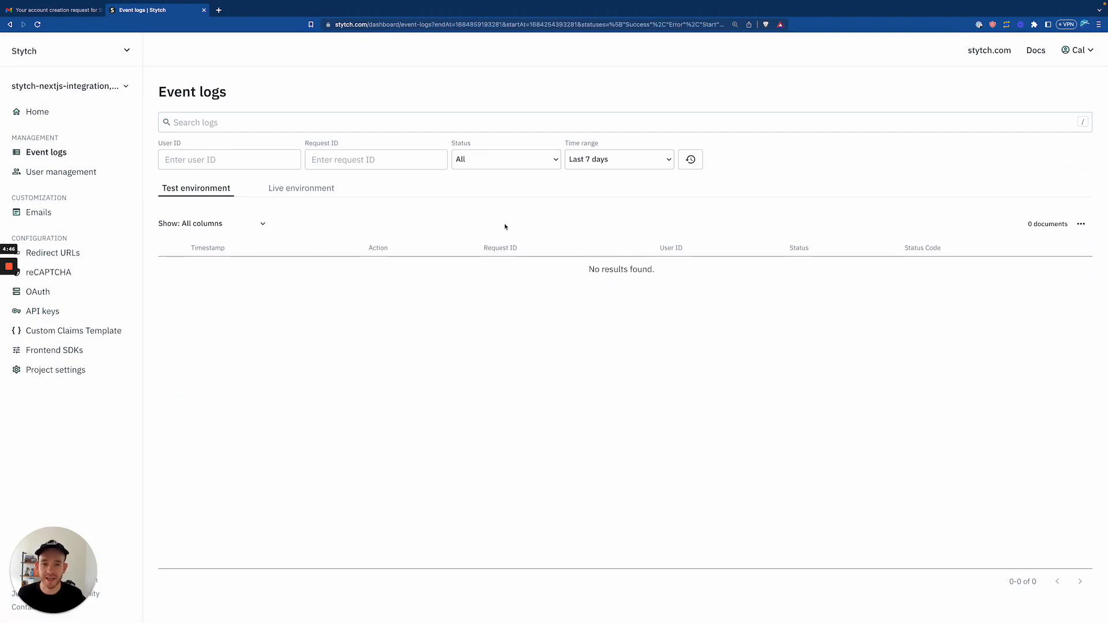
click(586, 162)
click(602, 228)
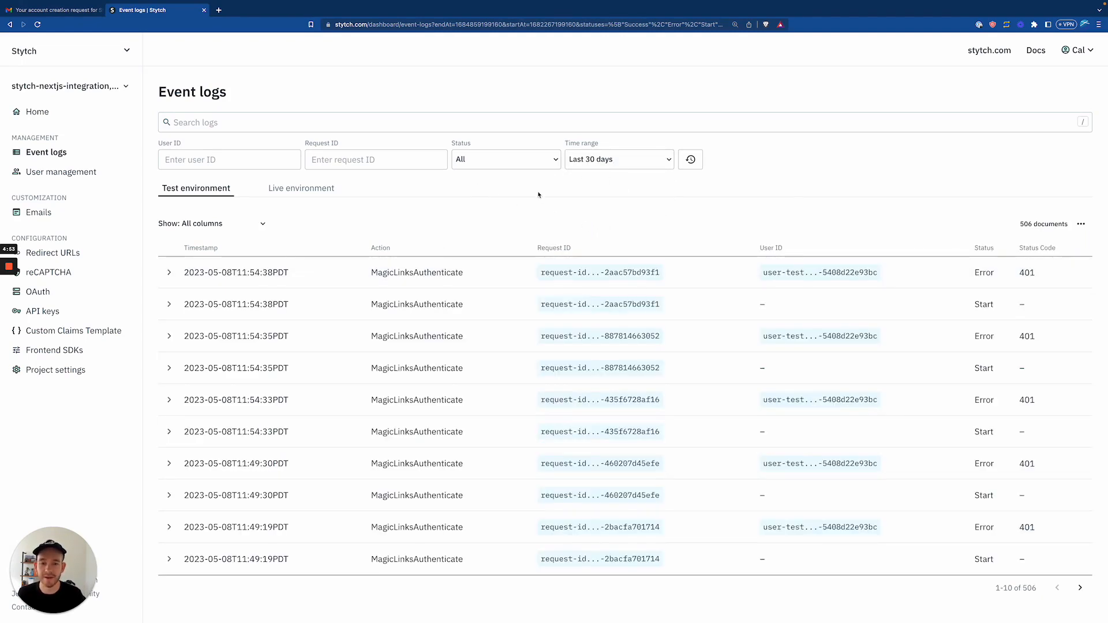
click(602, 159)
click(728, 203)
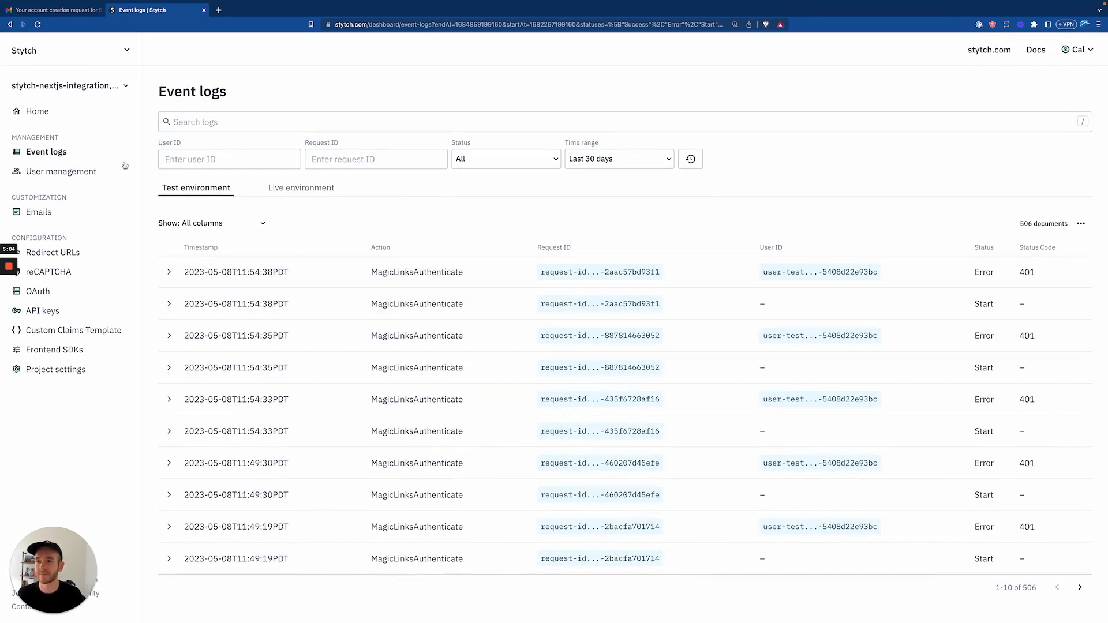
Browse User management and the first user's details, then open the Emails templates page.
click(67, 173)
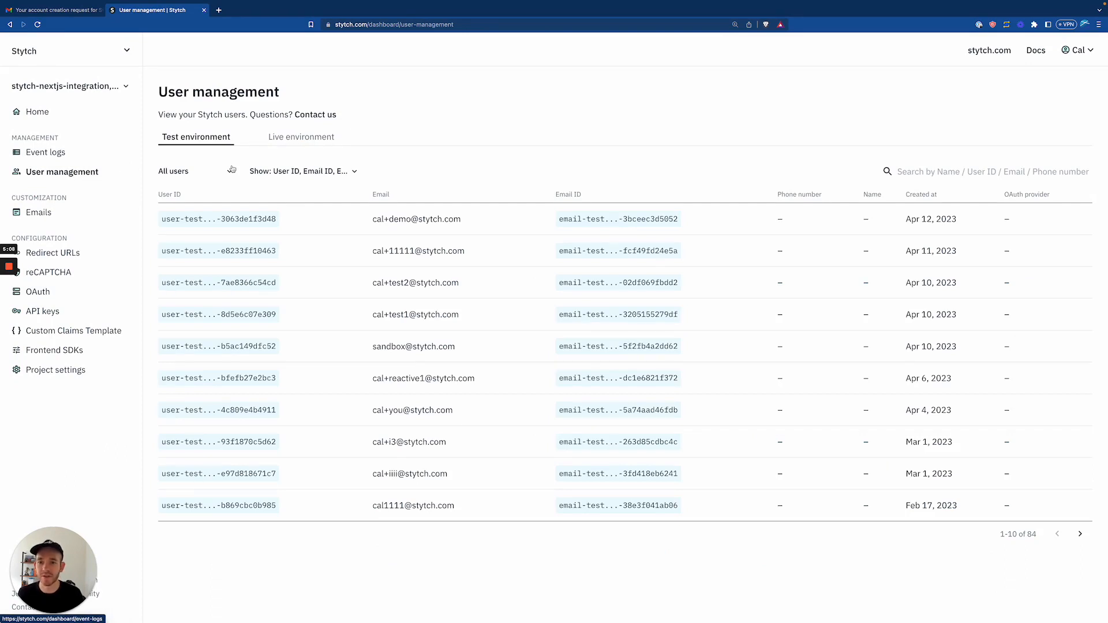
click(324, 220)
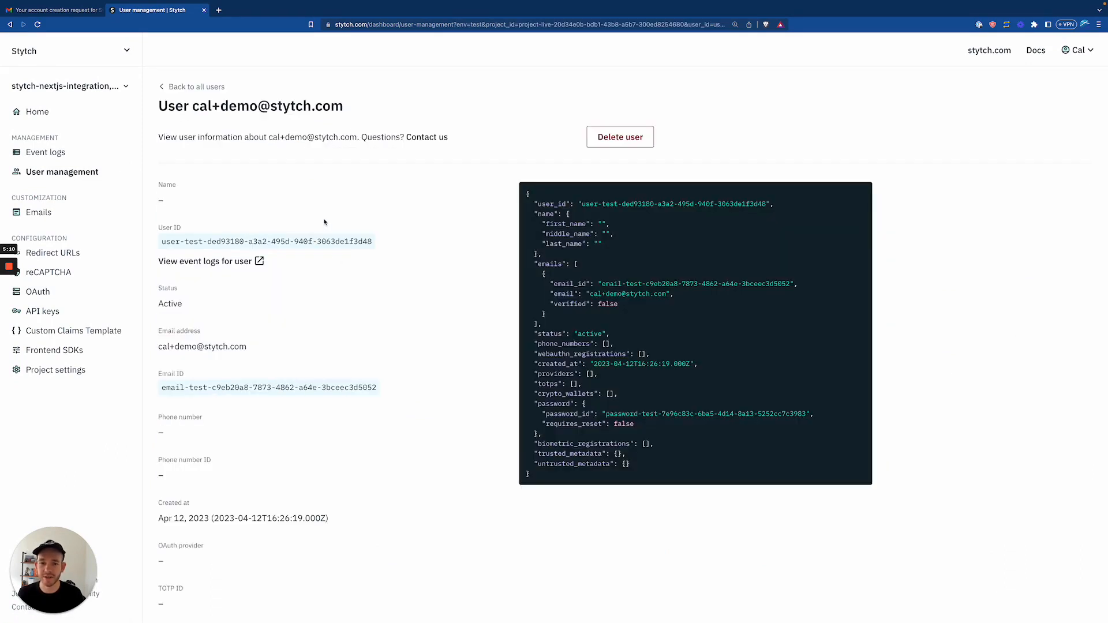
scroll(346, 297, down, 1)
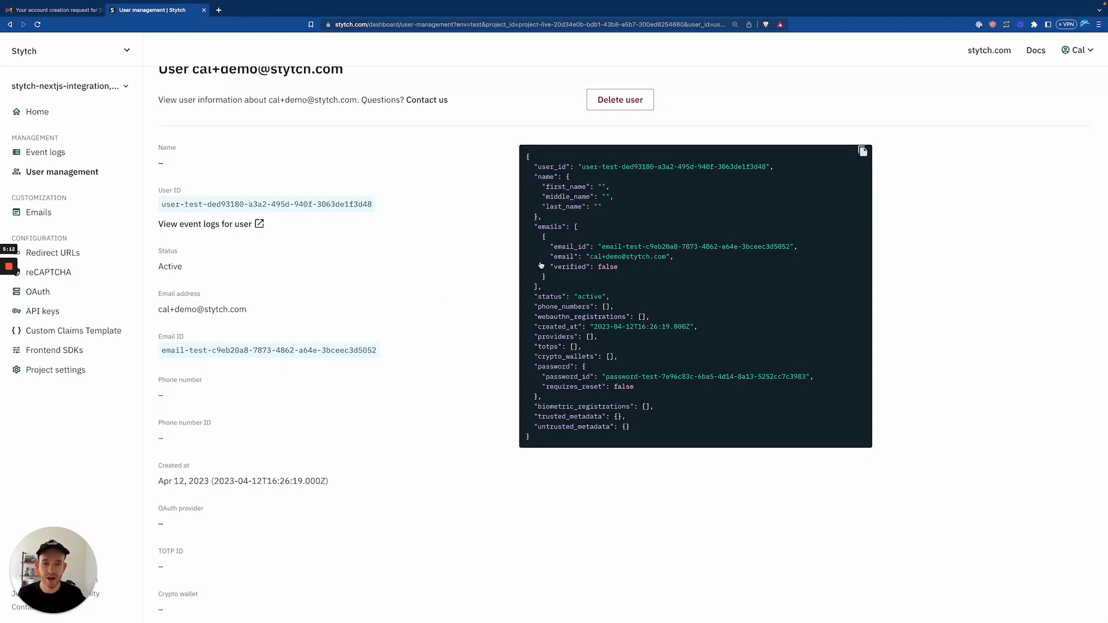
scroll(420, 243, down, 1)
scroll(419, 244, down, 1)
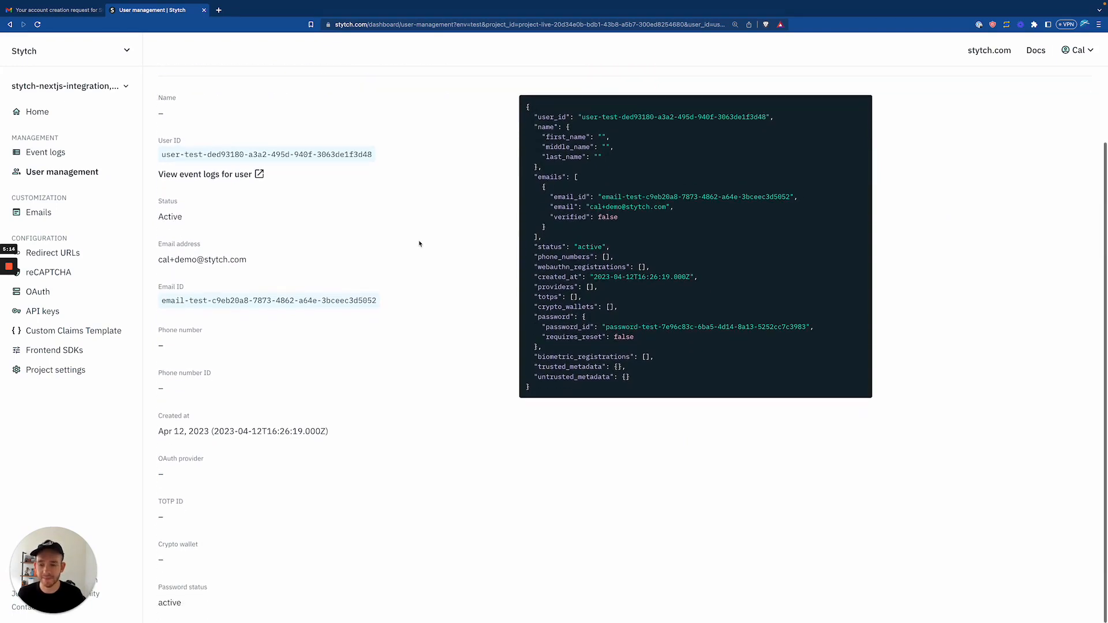
scroll(420, 242, up, 2)
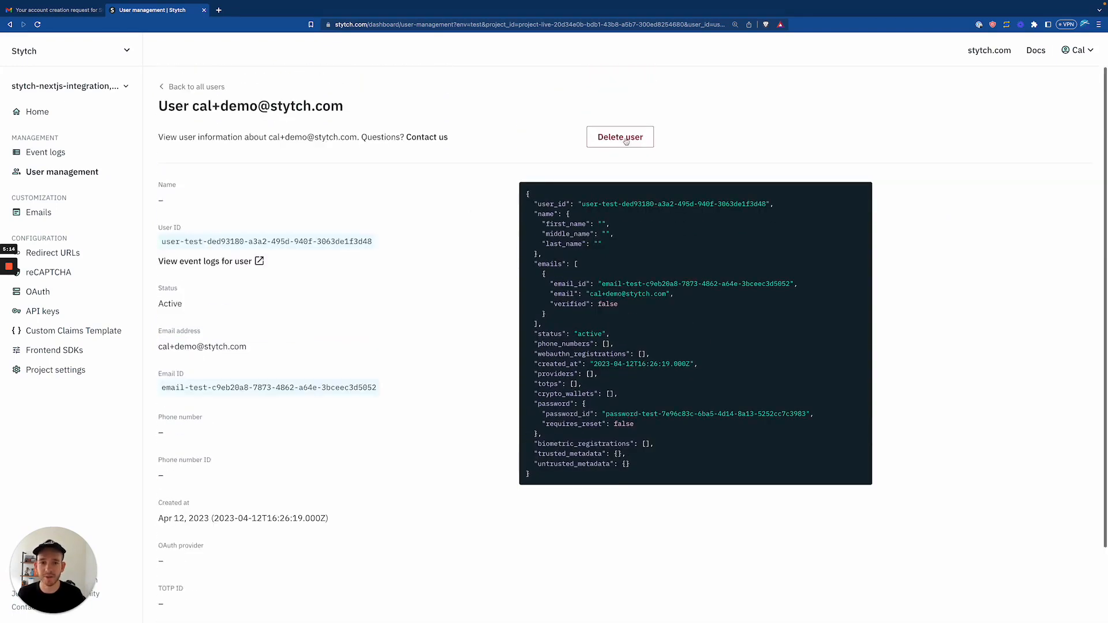
click(193, 87)
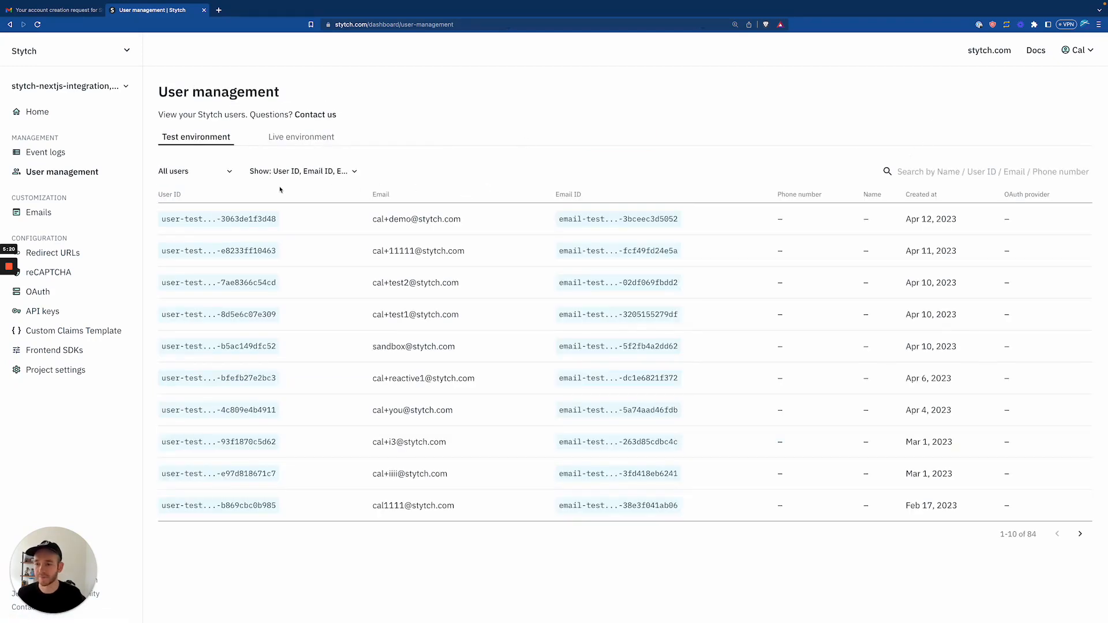
click(44, 213)
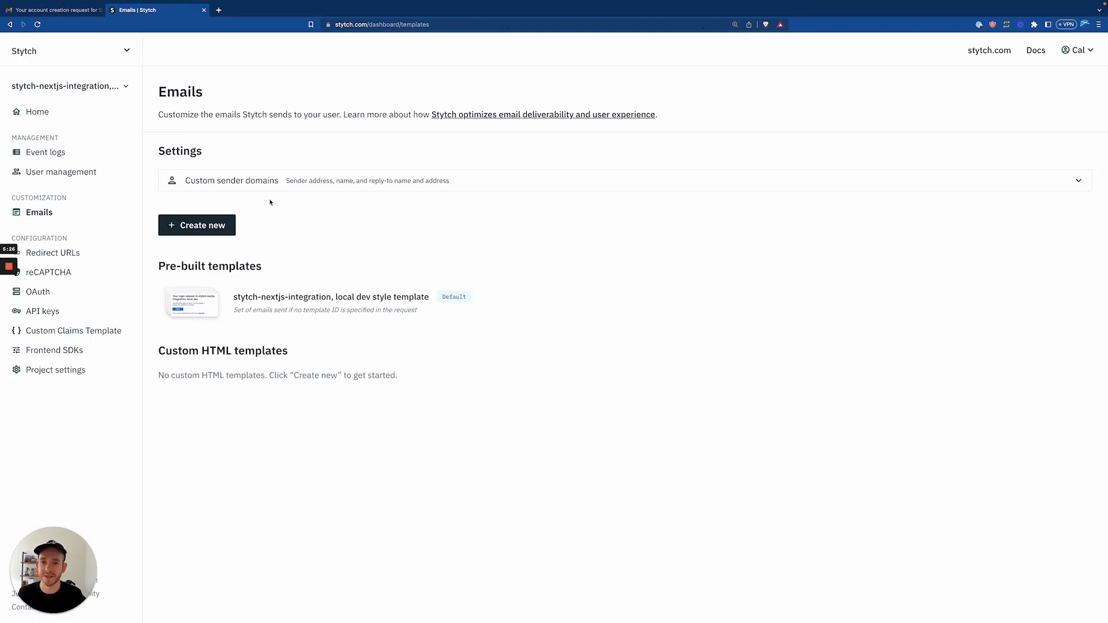
Create a pre-built email template with name and ID 'test', then return to Emails.
click(194, 229)
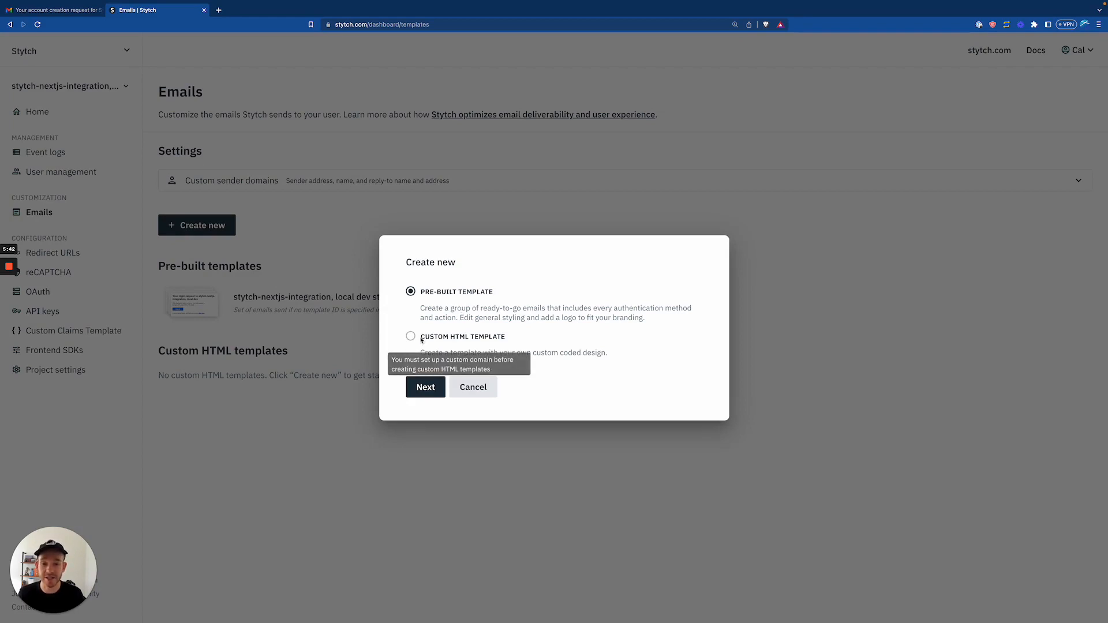
click(425, 385)
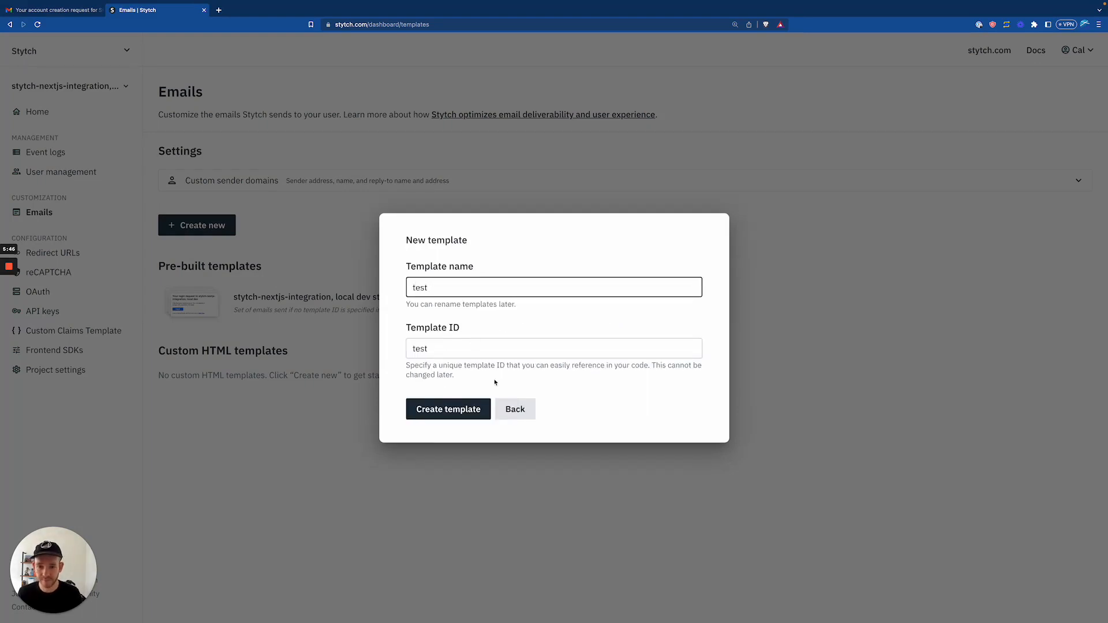
click(443, 411)
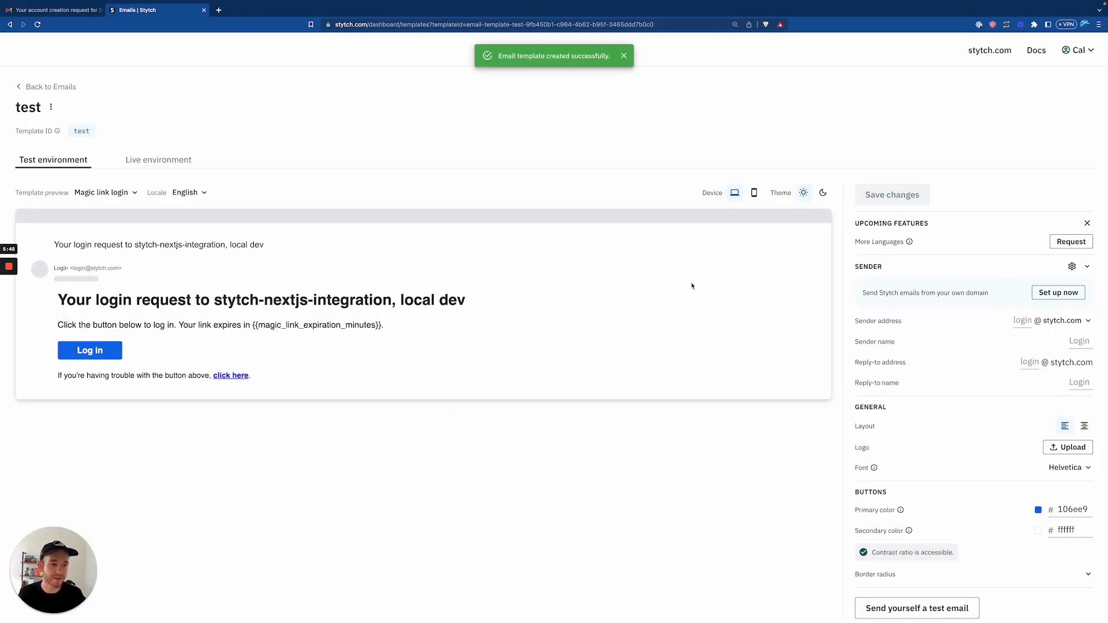
scroll(658, 385, down, 1)
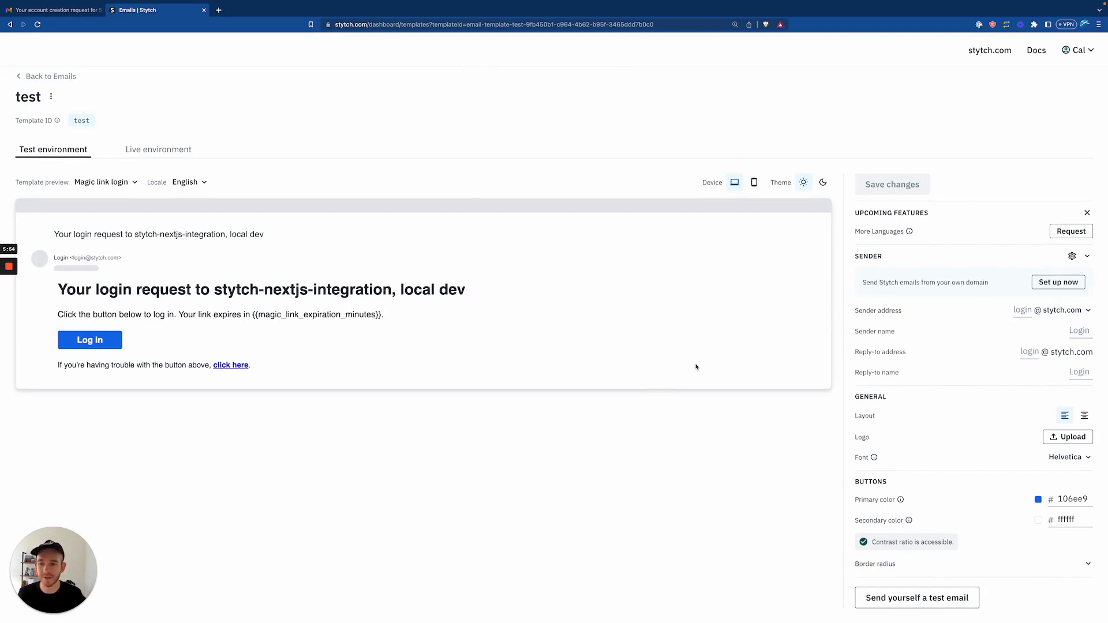
click(36, 79)
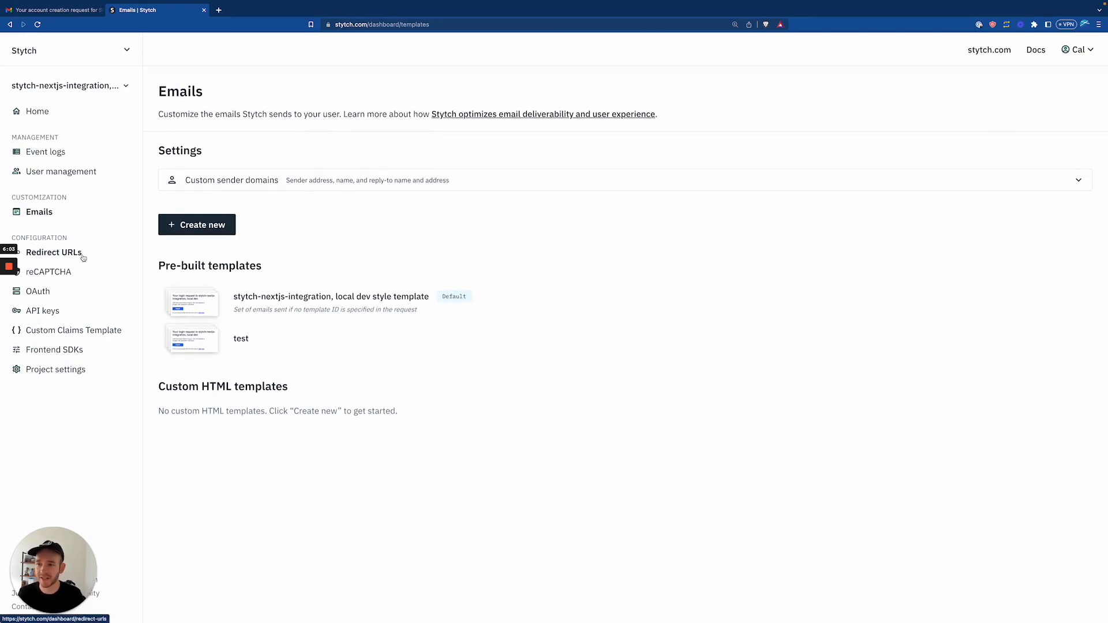
Review Redirect URLs, reCAPTCHA, OAuth, API keys, Custom Claims Template, then Frontend SDKs.
click(81, 254)
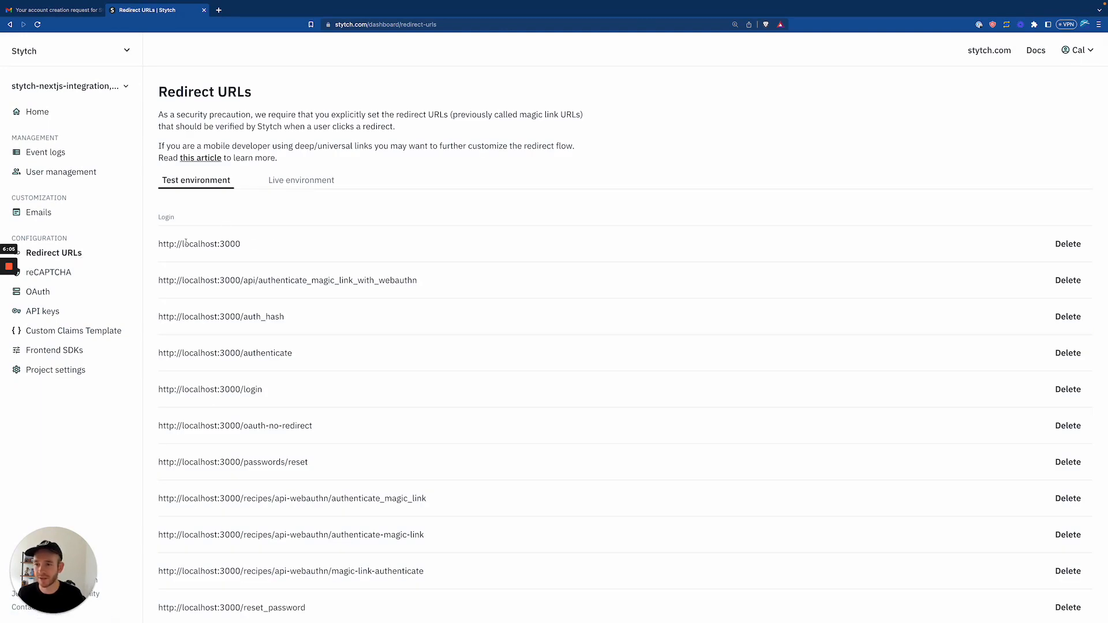
click(75, 273)
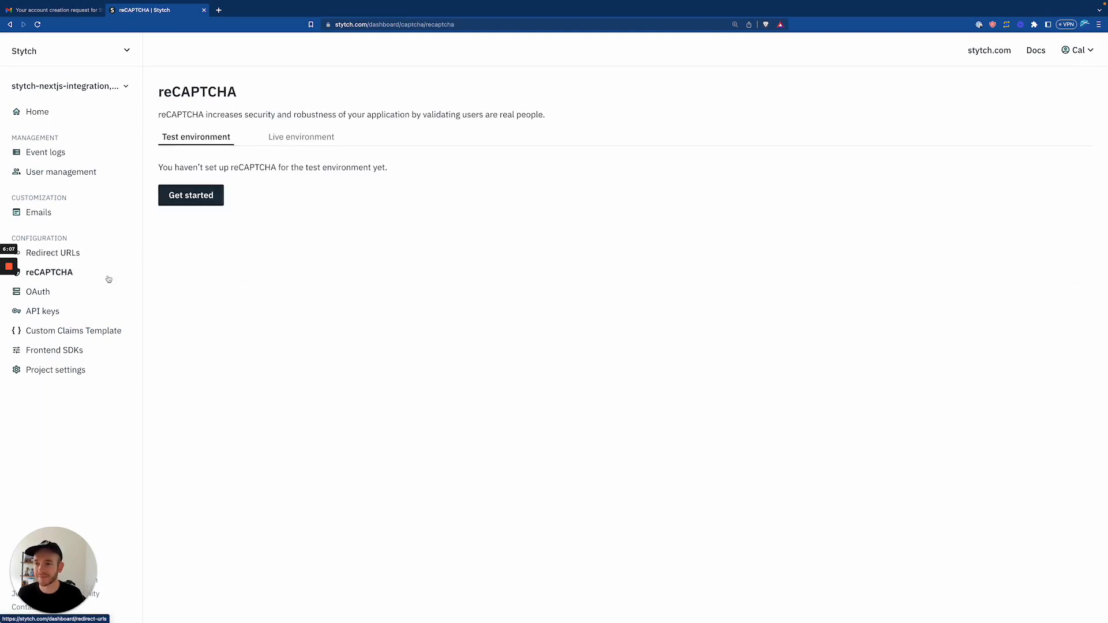
click(47, 293)
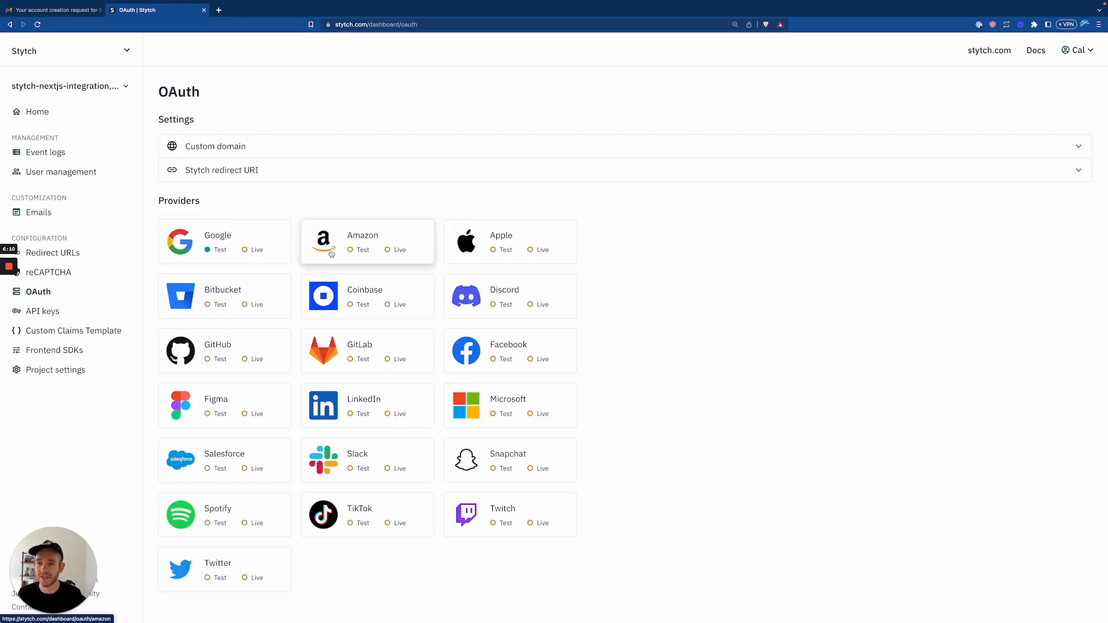
click(50, 312)
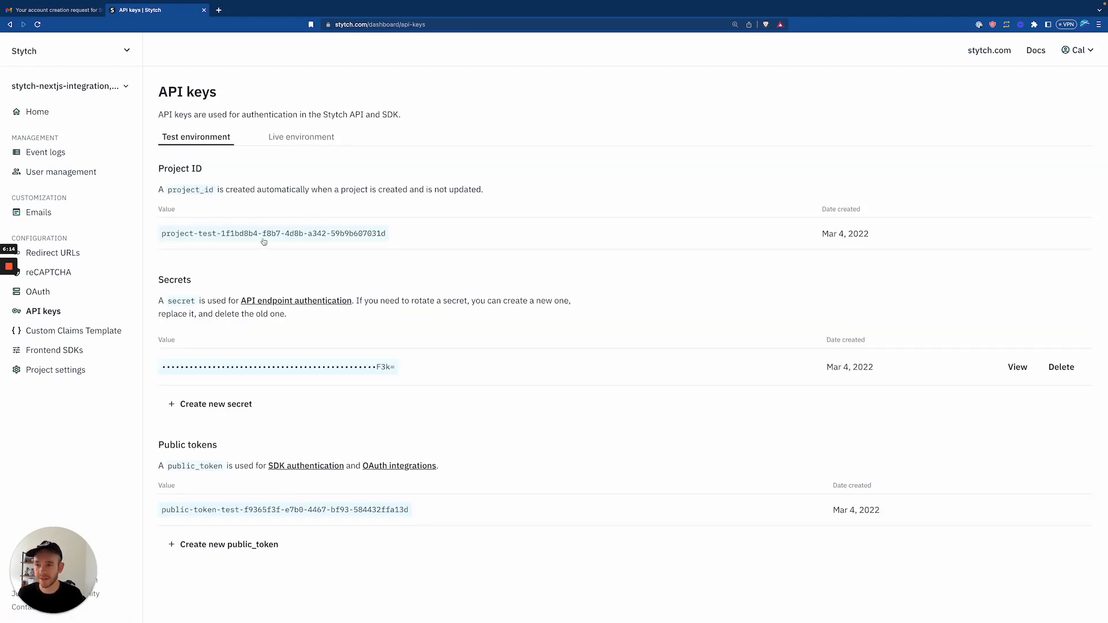
click(48, 330)
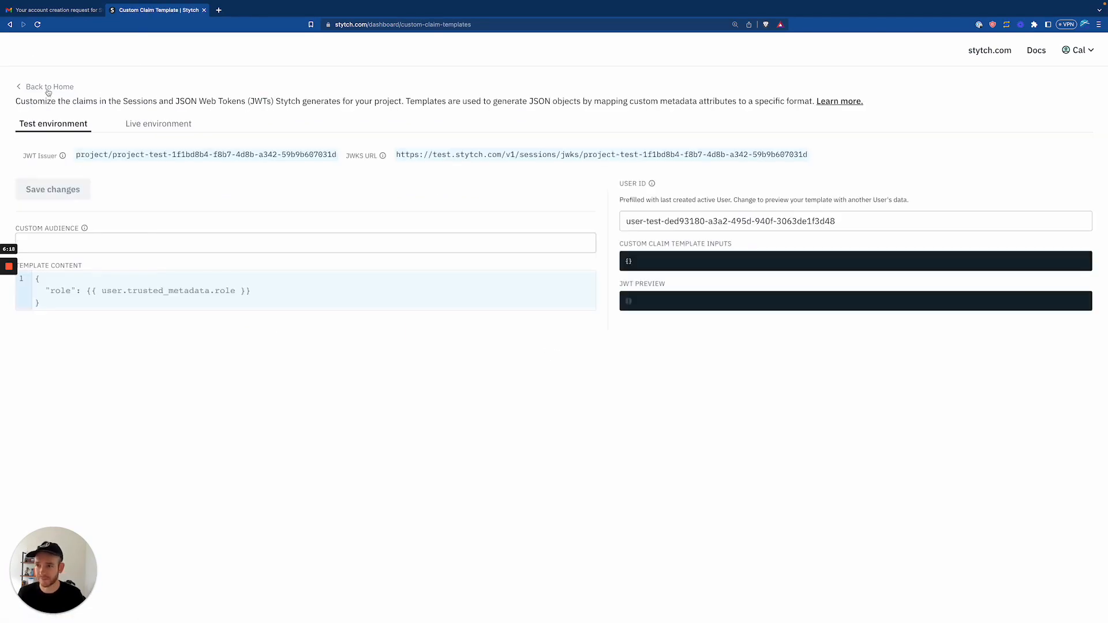
click(49, 88)
click(54, 349)
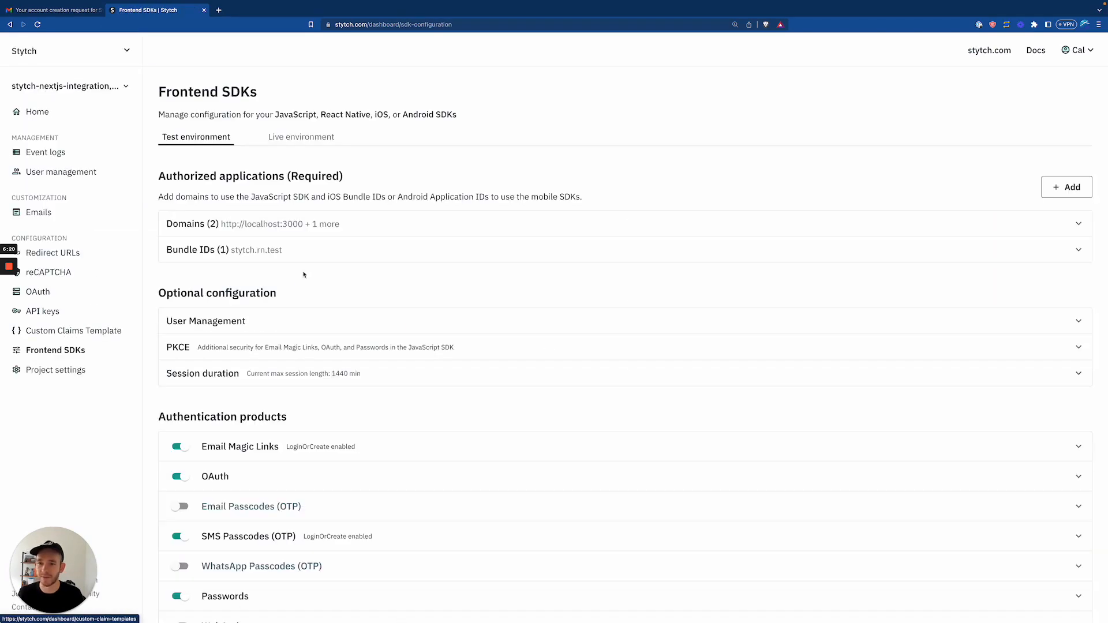